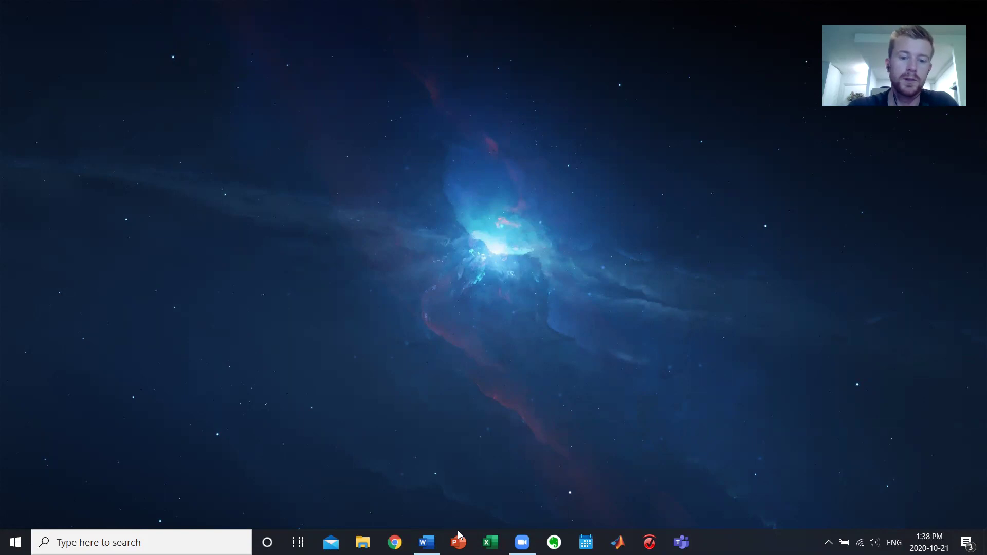
# Switch to Word, review the Standard Preprocessing Steps document from filtering to epoch segmentation, and close it.
pyautogui.click(427, 542)
pyautogui.scroll(1, 450, 139)
pyautogui.scroll(15, 450, 139)
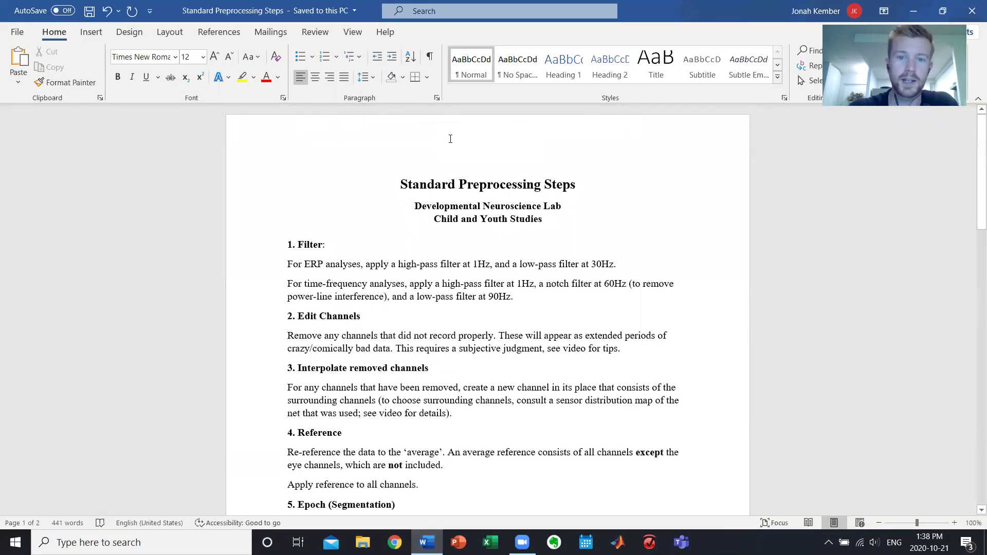
pyautogui.scroll(-15, 260, 305)
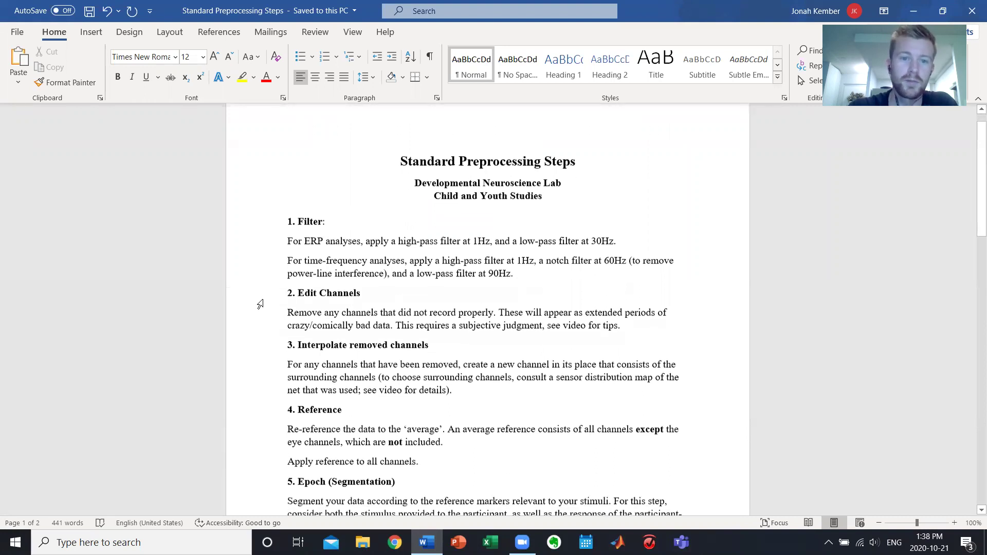
pyautogui.scroll(-3, 260, 305)
pyautogui.scroll(15, 404, 334)
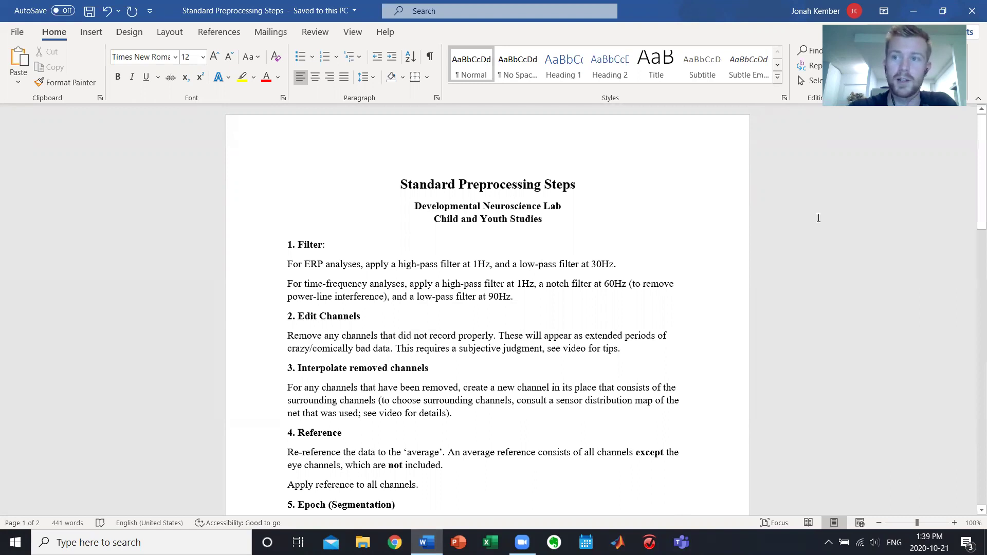
pyautogui.click(972, 11)
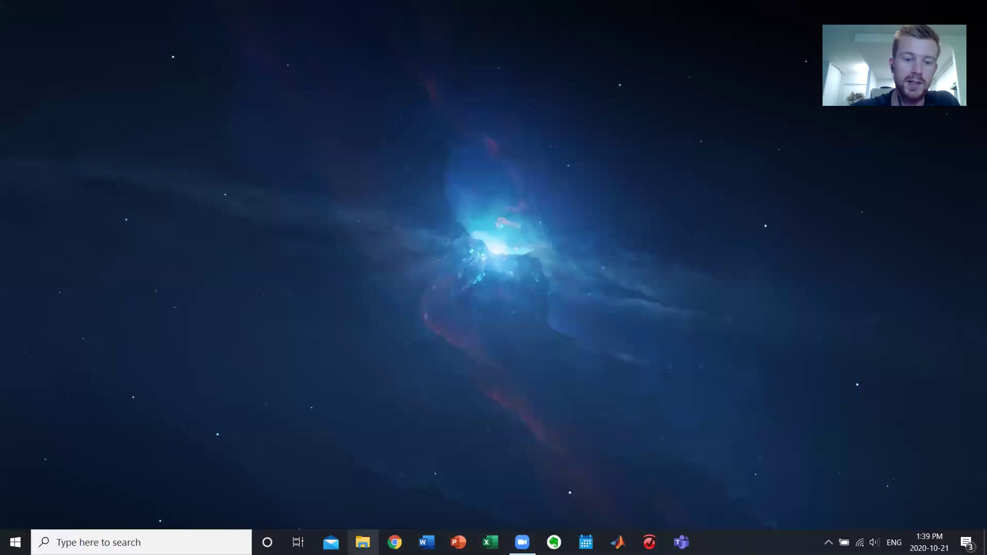
# In File Explorer, open the BVA_Video folder on the Backup Plus (E:) drive and view the contents of its Raw subfolder.
pyautogui.press('super+e')
pyautogui.scroll(-5, 136, 310)
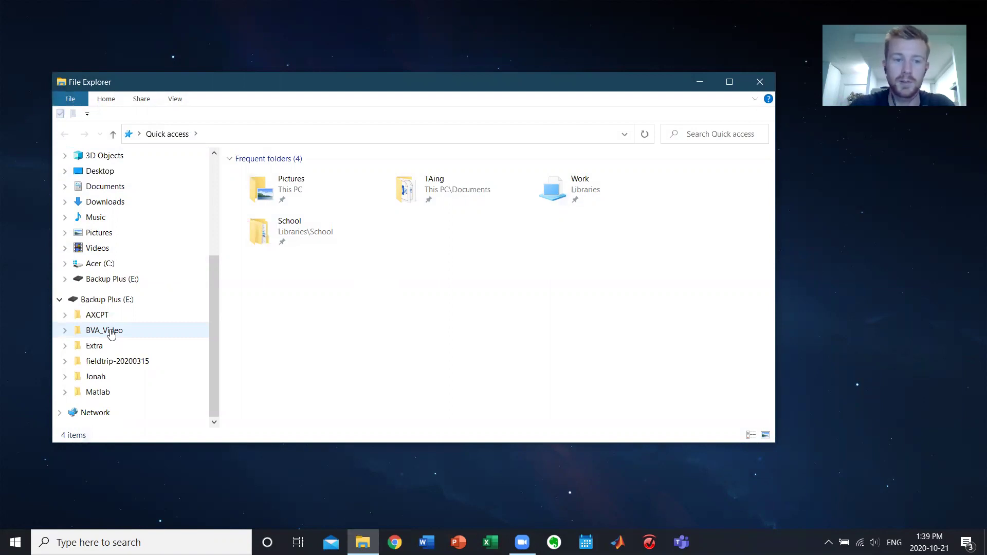
pyautogui.click(111, 333)
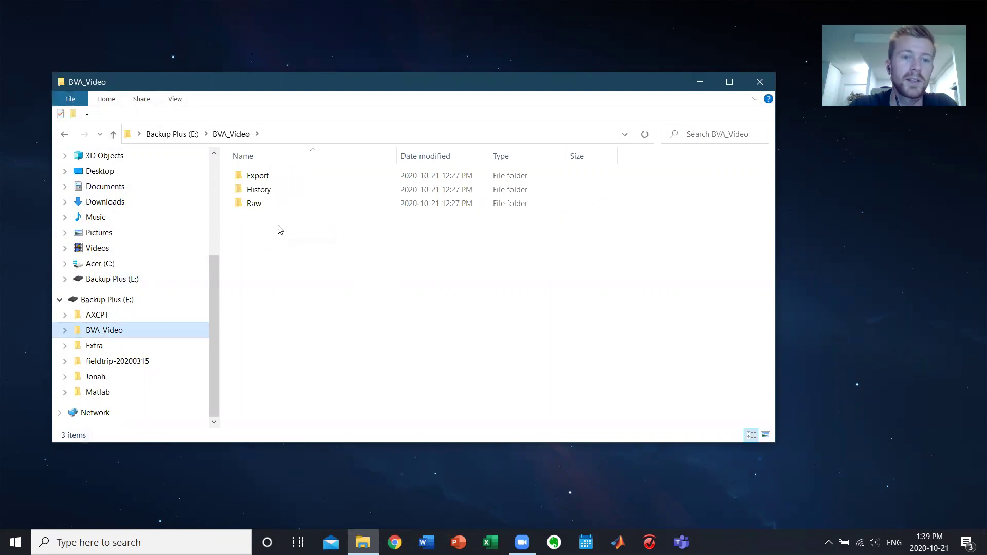
pyautogui.click(257, 204)
pyautogui.doubleClick(258, 204)
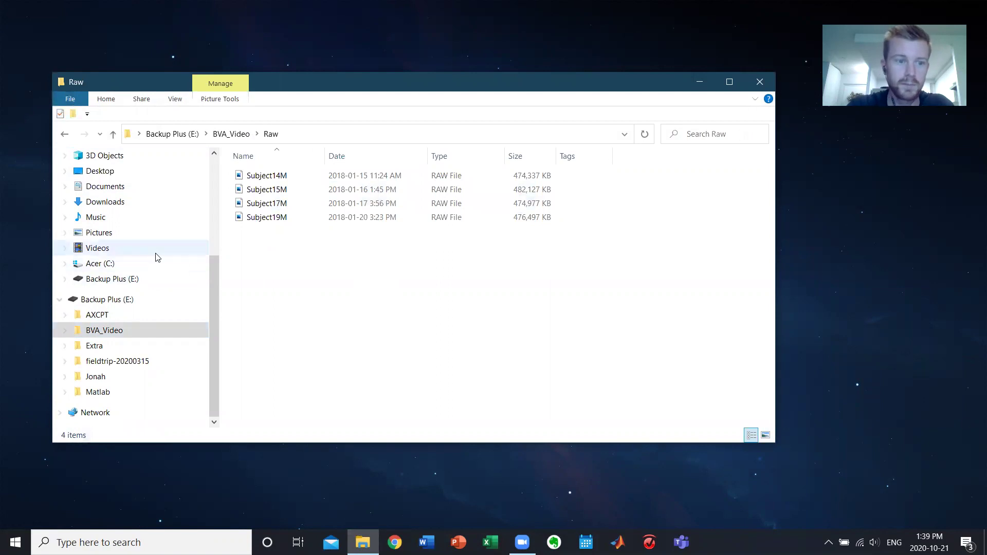
# Check the History and Export subfolders of BVA_Video, return to the parent folder and close File Explorer.
pyautogui.click(111, 330)
pyautogui.doubleClick(252, 190)
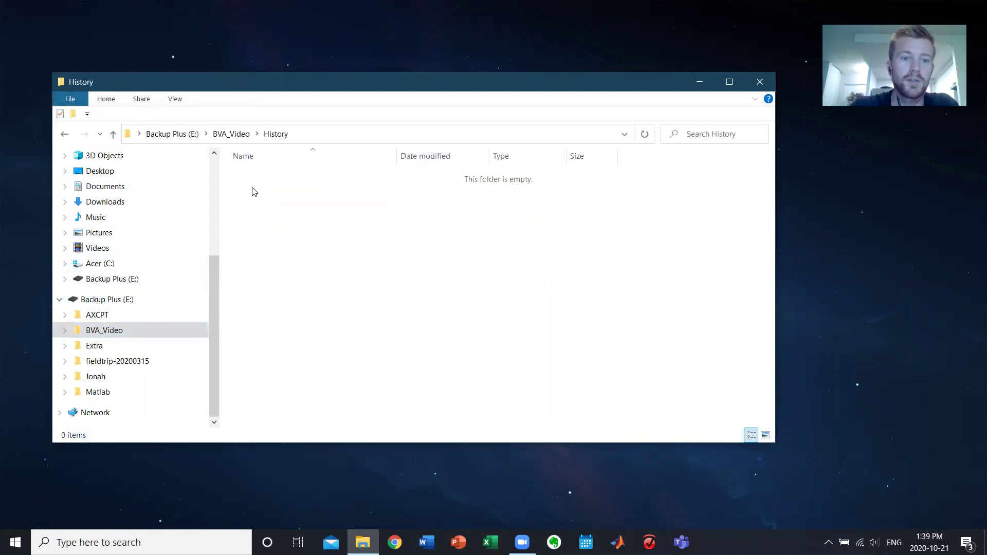
pyautogui.click(237, 135)
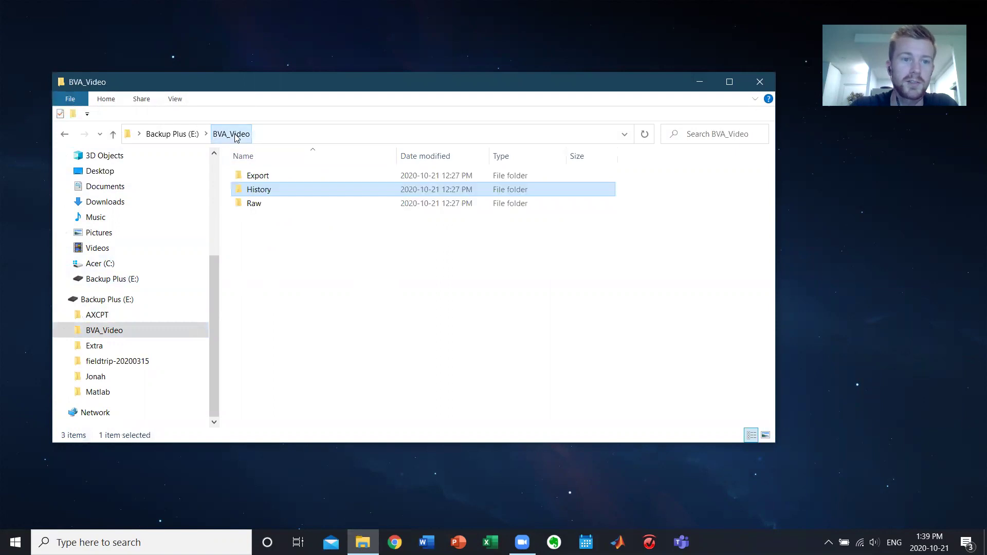
pyautogui.doubleClick(258, 176)
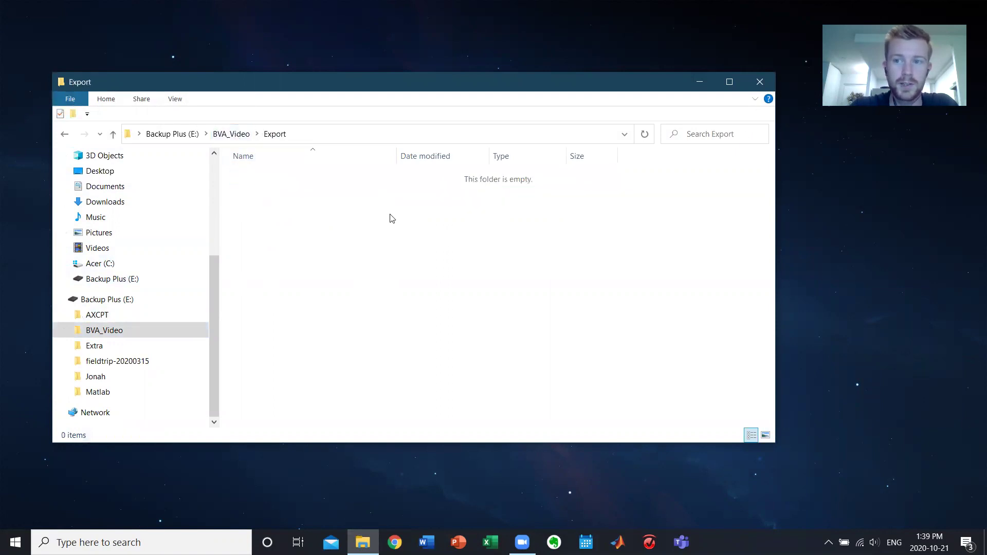
pyautogui.click(236, 135)
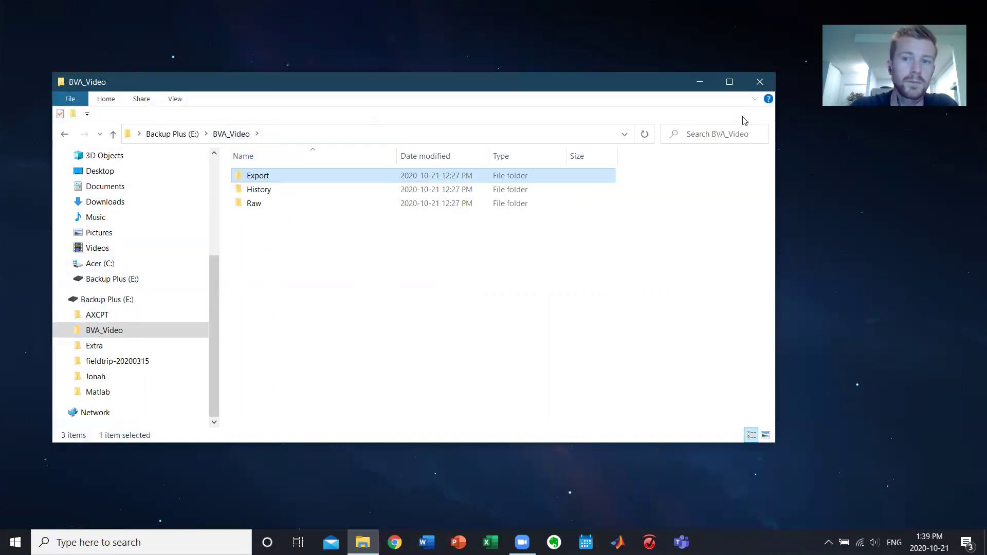
pyautogui.click(101, 333)
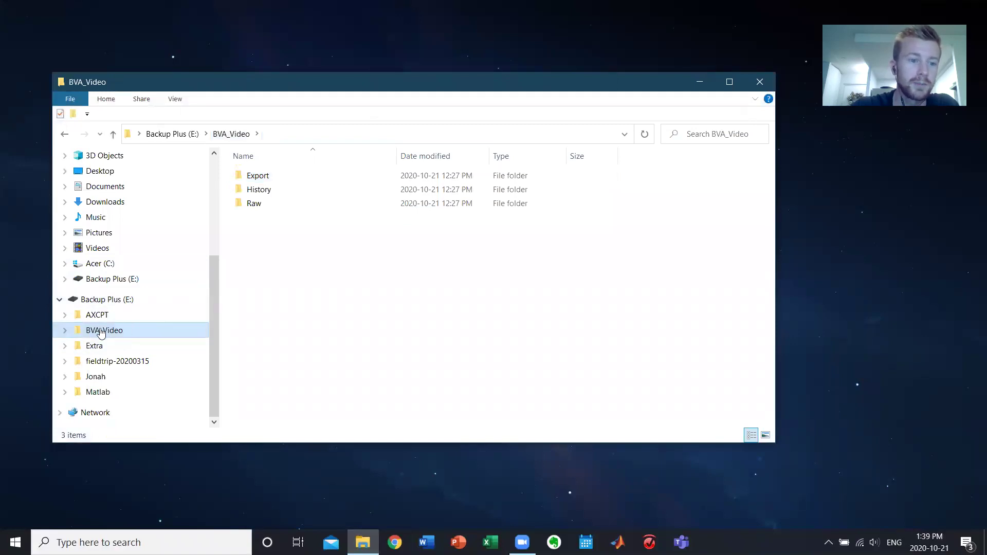
pyautogui.click(760, 82)
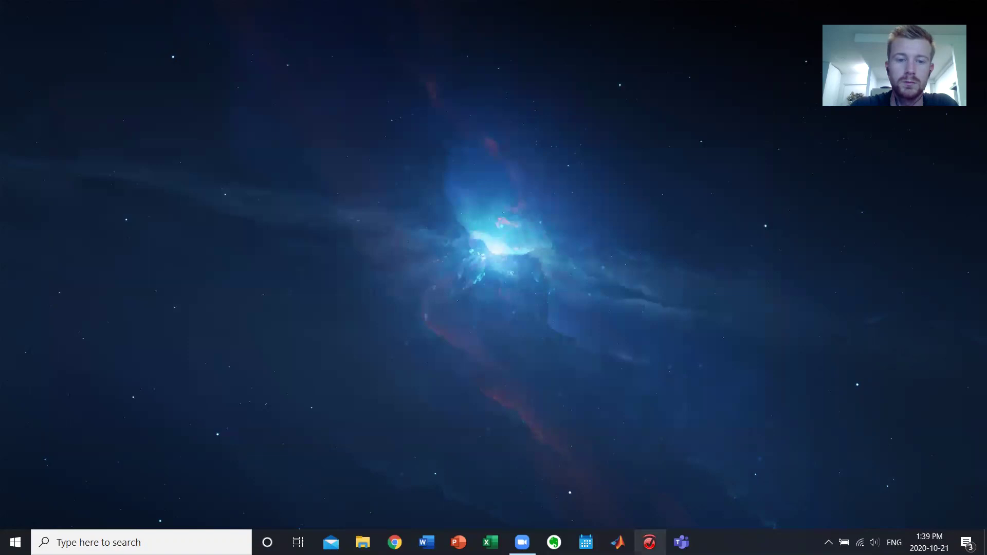
# Switch to BrainVision Analyzer 2.2 and close the Online Info page.
pyautogui.click(649, 542)
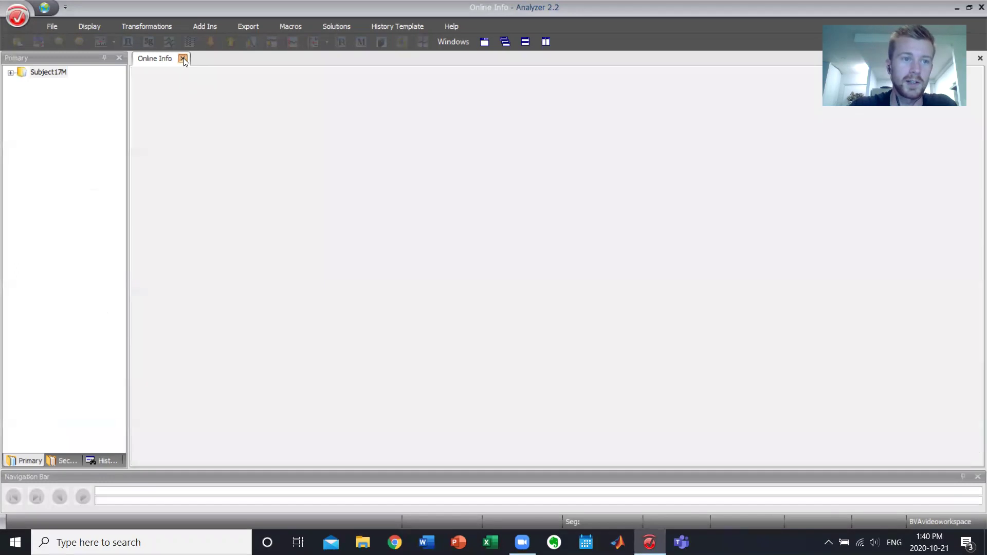
pyautogui.click(183, 58)
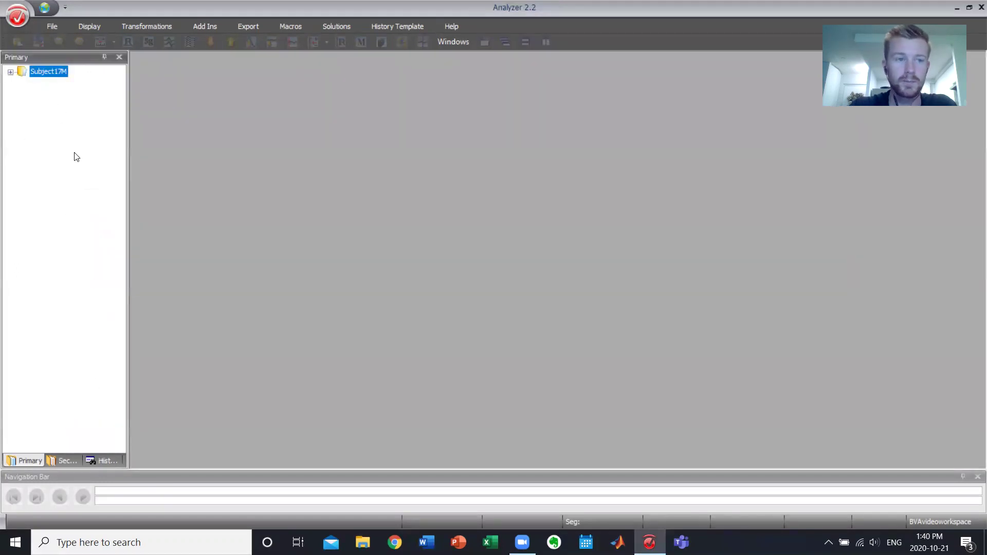
# Set up a new workspace with raw files in E:\BVA_Video\Raw, history files in E:\BVA_Video\History and export files in E:\BVA_Video\Export.
pyautogui.click(49, 27)
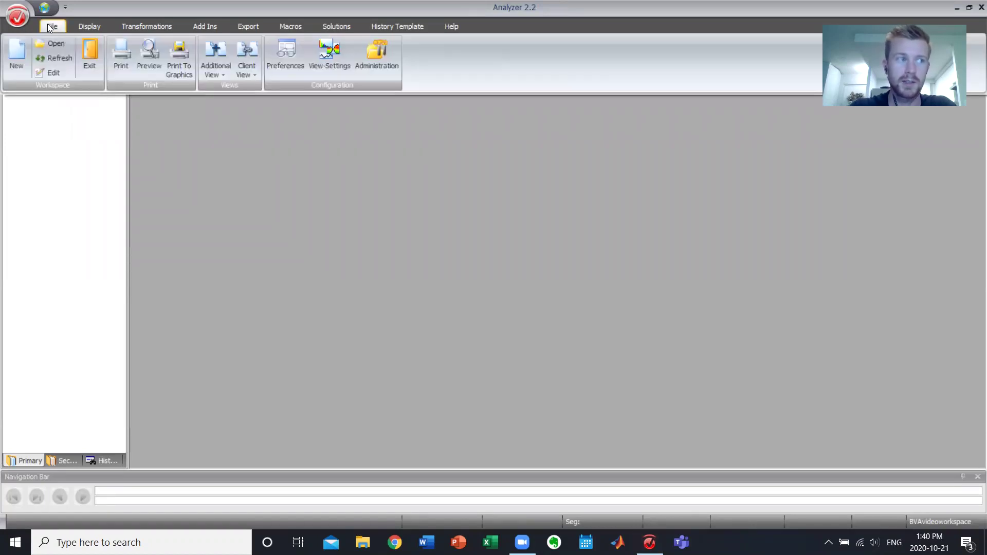
pyautogui.click(11, 53)
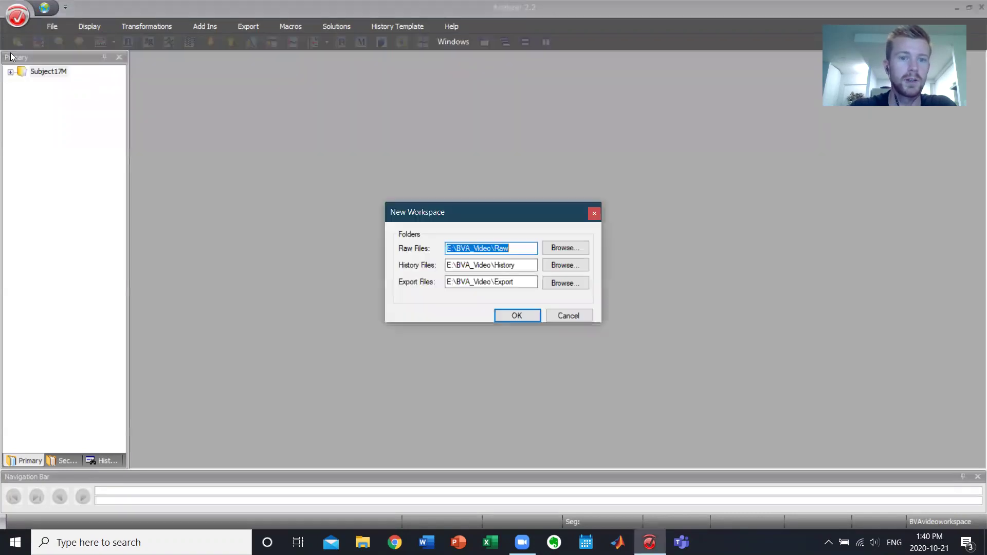
pyautogui.click(570, 249)
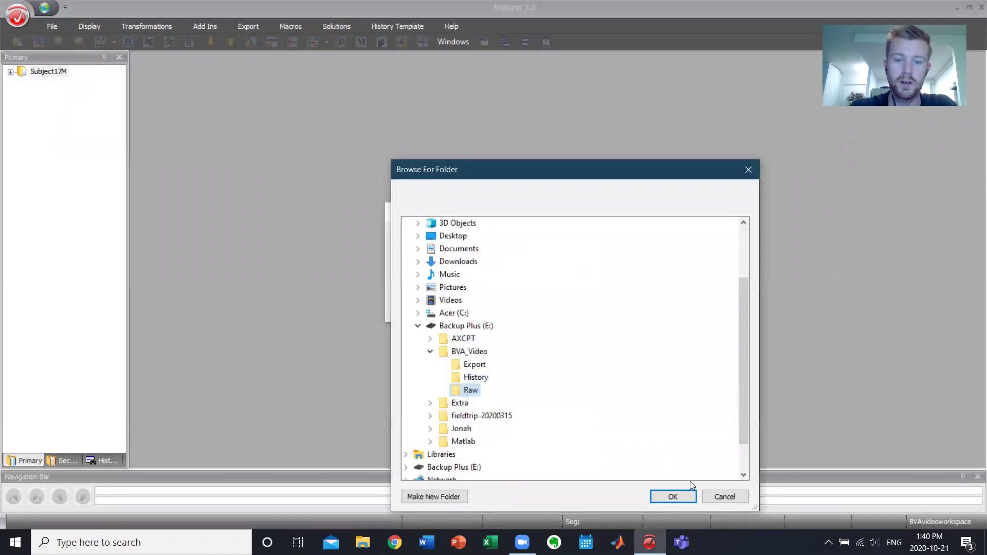
pyautogui.click(670, 497)
pyautogui.click(562, 263)
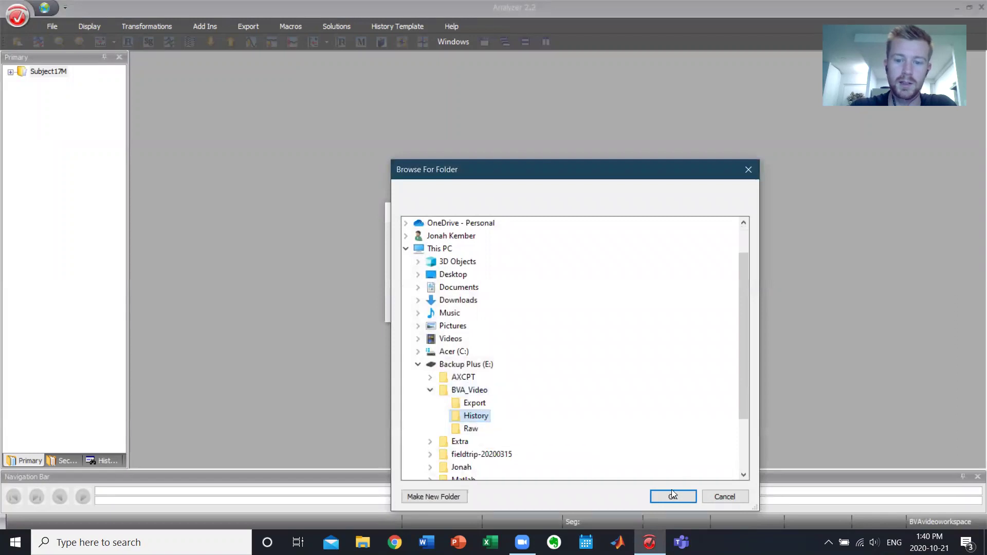
pyautogui.click(671, 495)
pyautogui.click(564, 284)
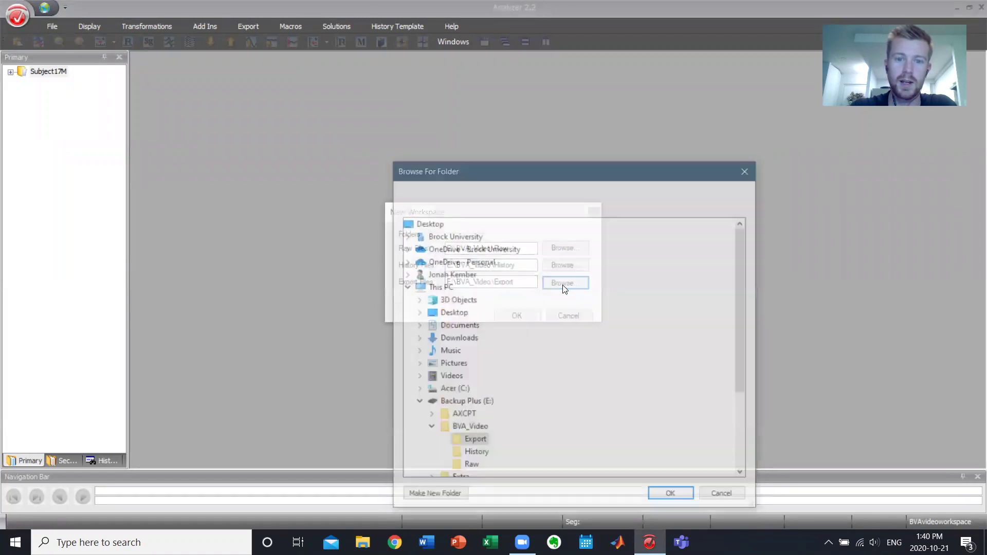
pyautogui.click(474, 403)
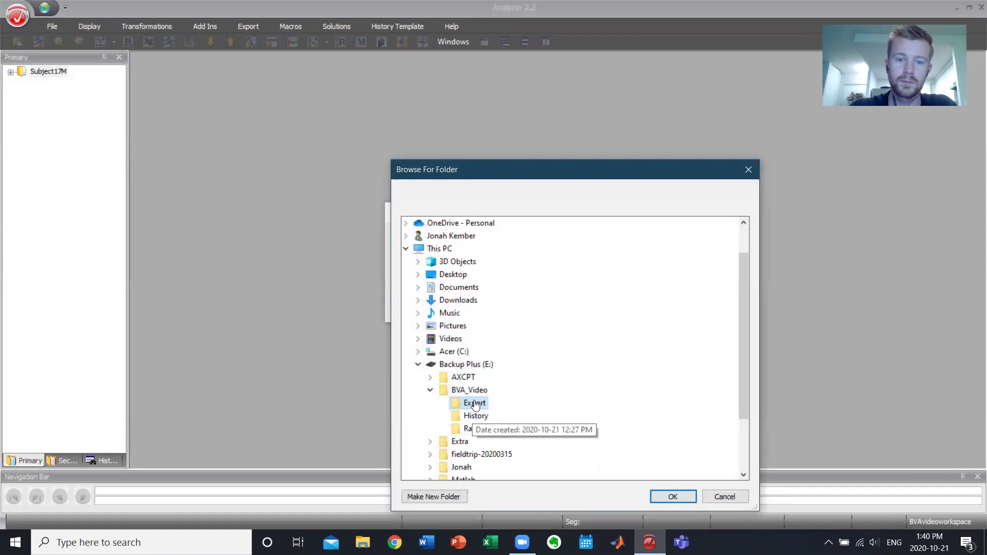
pyautogui.click(689, 495)
# Accept the workspace folders and save the workspace in the Workfiles folder as BVA_vid.
pyautogui.click(519, 315)
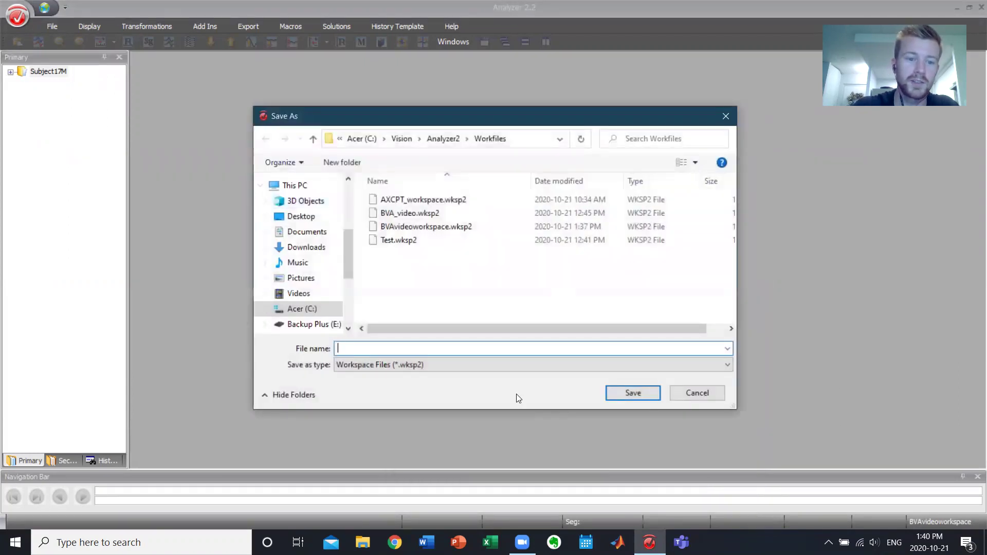
pyautogui.write('BVA_vid')
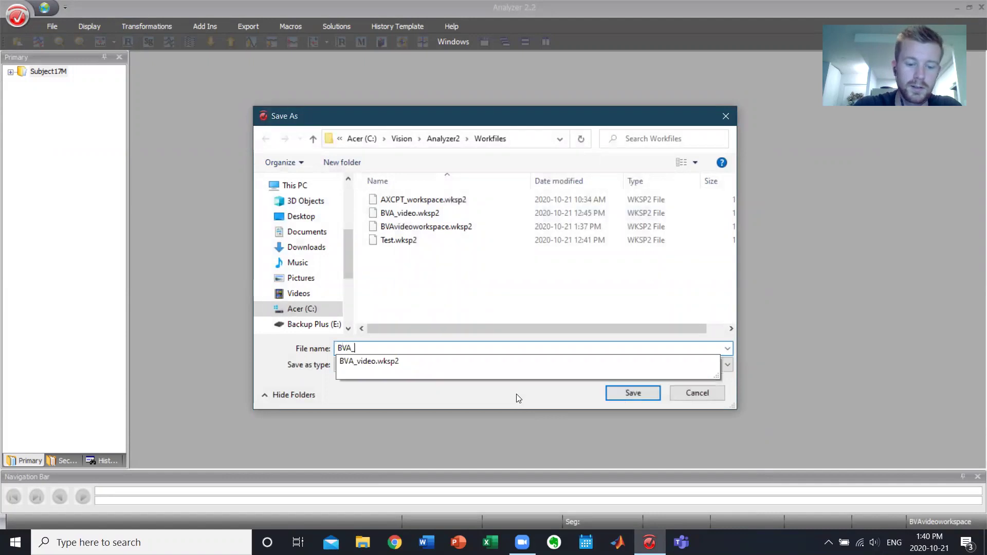
pyautogui.press('Return')
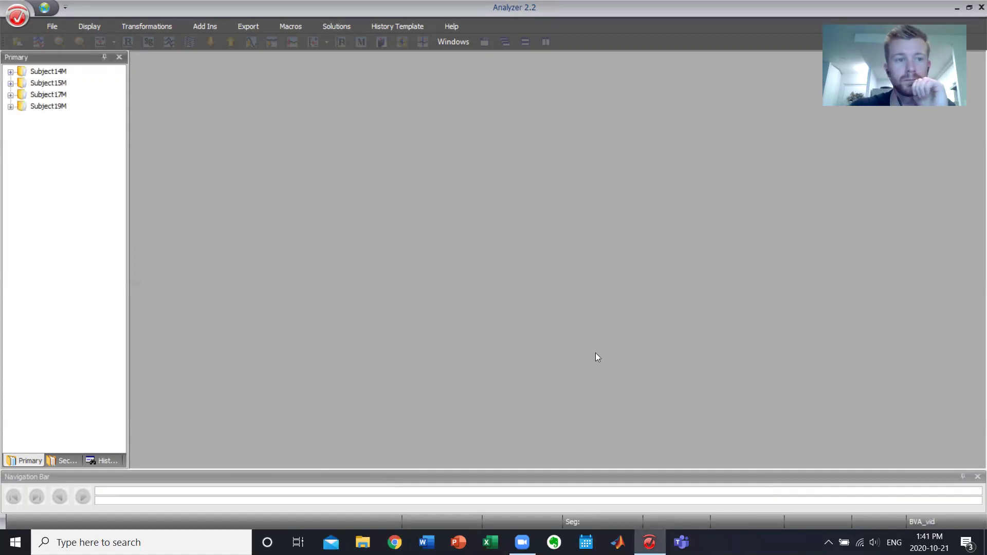
# Expand Subject14M, Subject15M, Subject17M and Subject19M in the primary tree to show their Raw Data nodes.
pyautogui.click(9, 73)
pyautogui.click(10, 95)
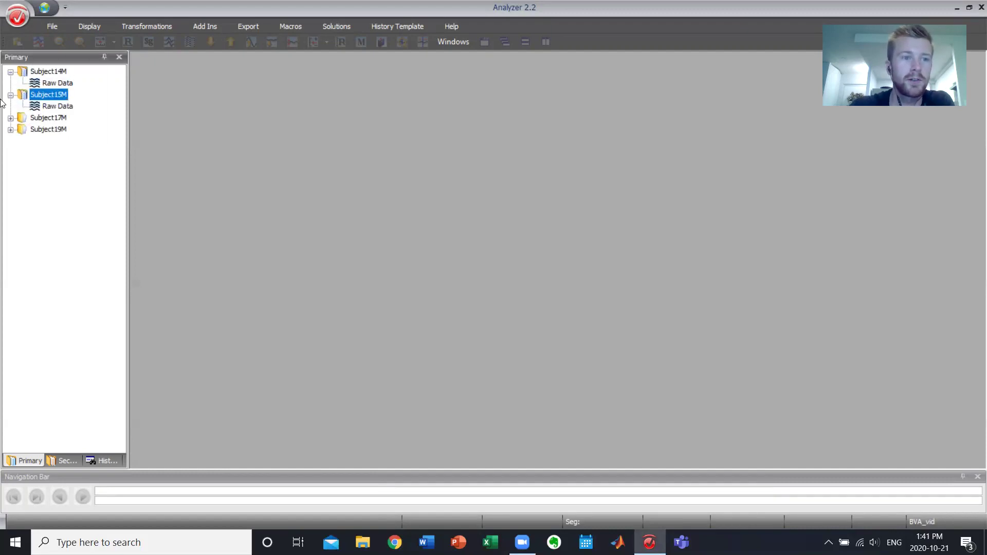
pyautogui.click(10, 118)
pyautogui.click(10, 141)
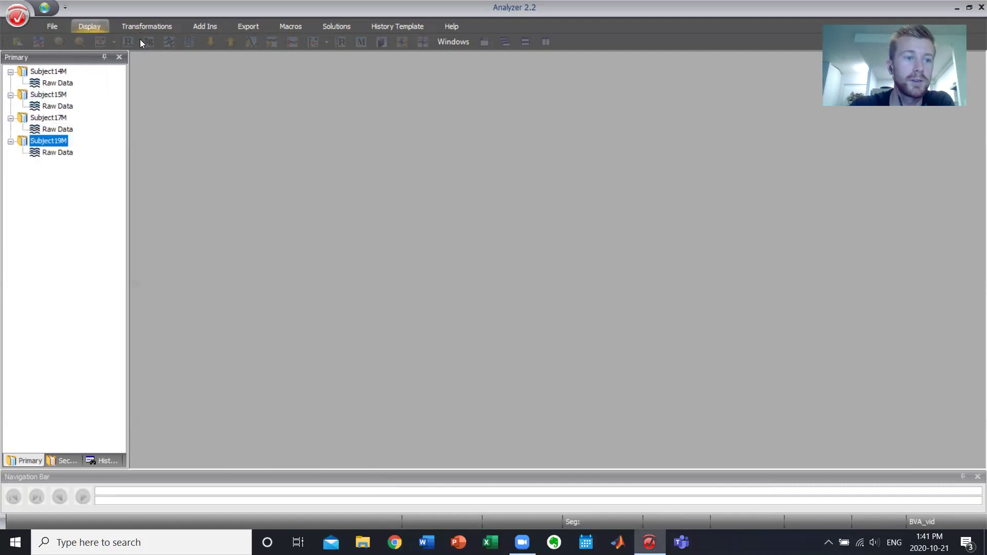
# Close the Primary, Secondary and History panels.
pyautogui.click(119, 57)
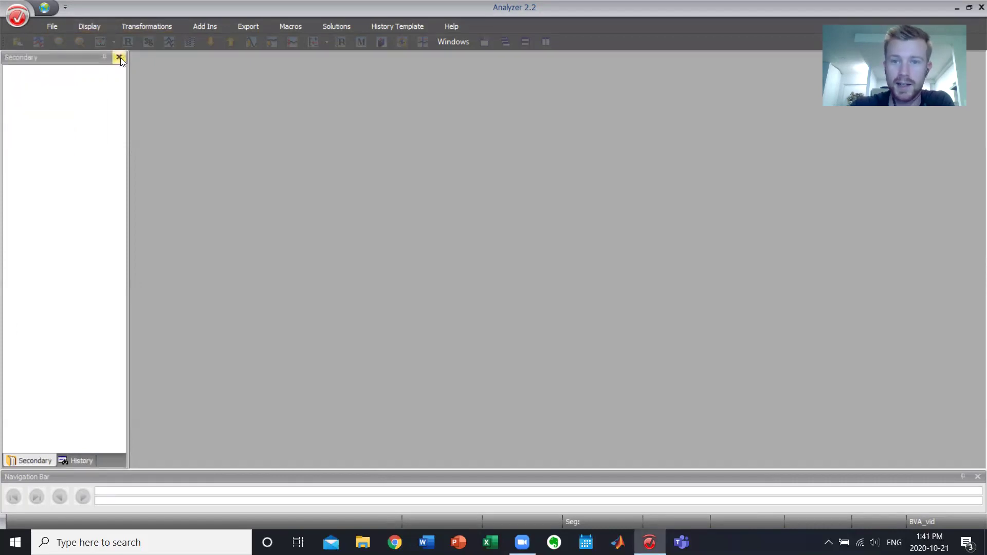
pyautogui.click(120, 57)
pyautogui.click(122, 58)
pyautogui.click(119, 57)
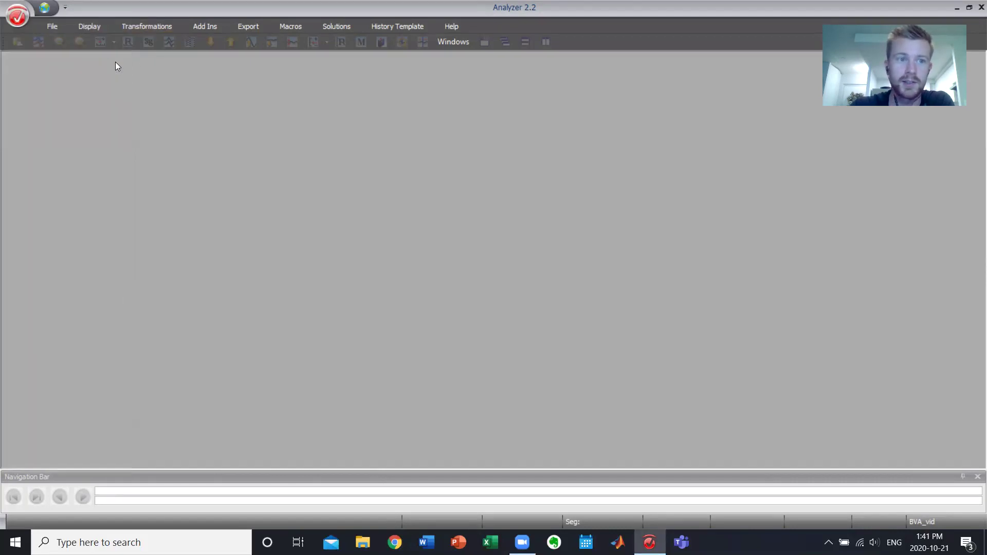
# Reset the panel layout and show the Secondary Tree and Primary Tree panels again.
pyautogui.click(451, 42)
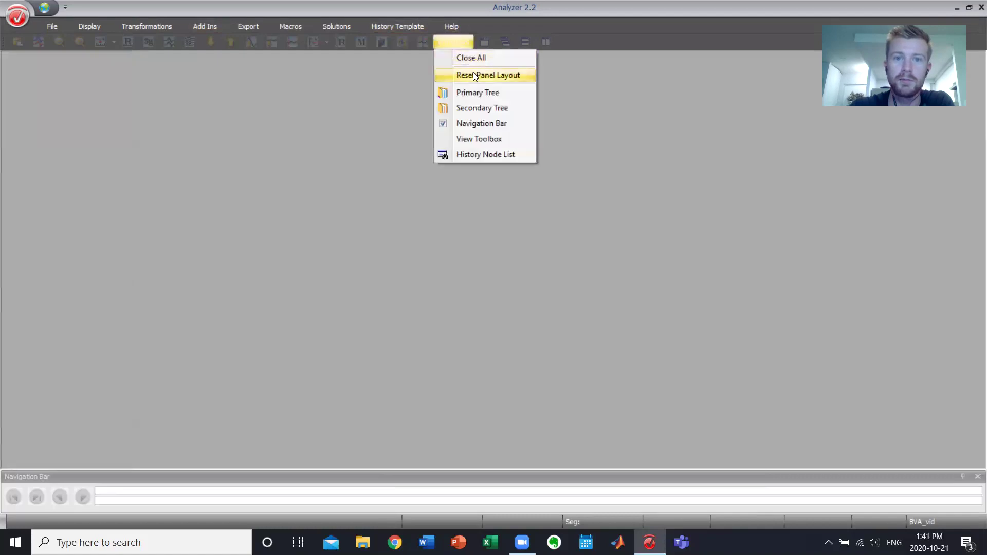
pyautogui.click(474, 76)
pyautogui.click(456, 39)
pyautogui.click(476, 107)
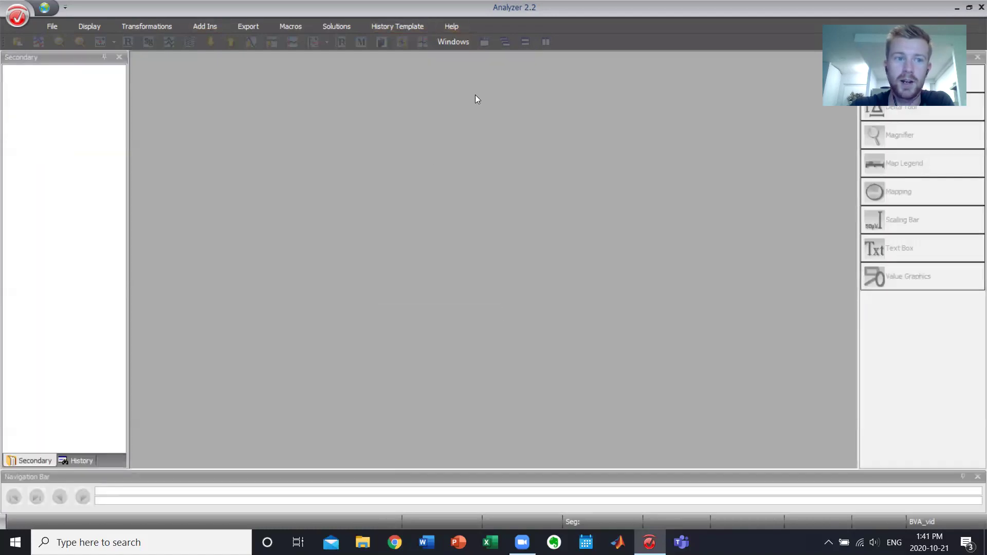
pyautogui.click(462, 45)
pyautogui.click(470, 90)
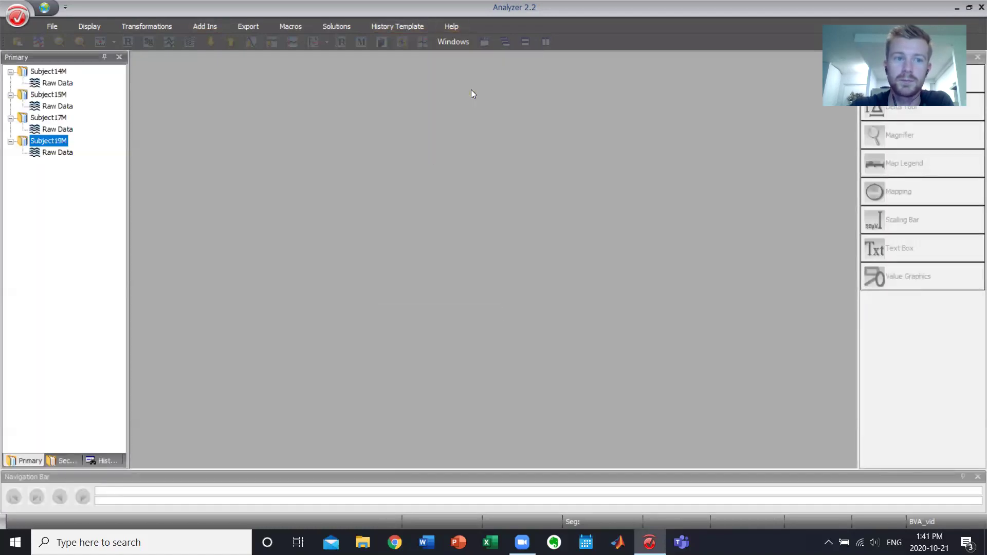
# Open the raw data of Subject14M and vary the number of displayed channels, ending with 36 in view.
pyautogui.doubleClick(54, 84)
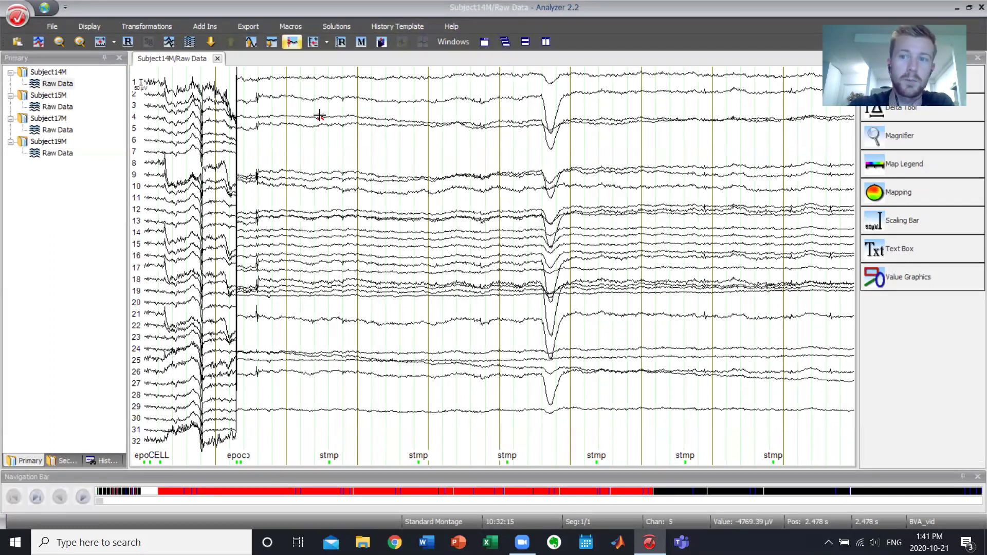
pyautogui.click(52, 85)
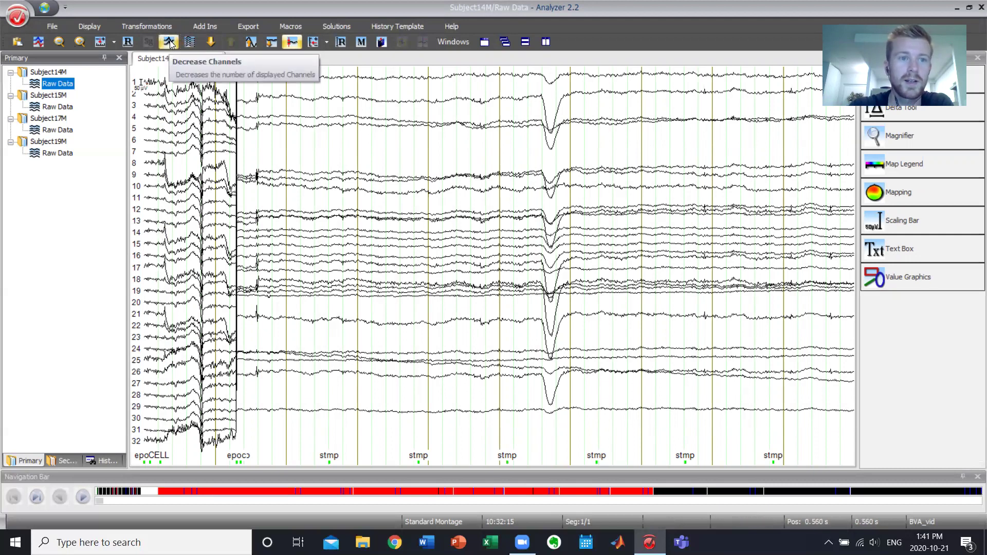
pyautogui.click(187, 43)
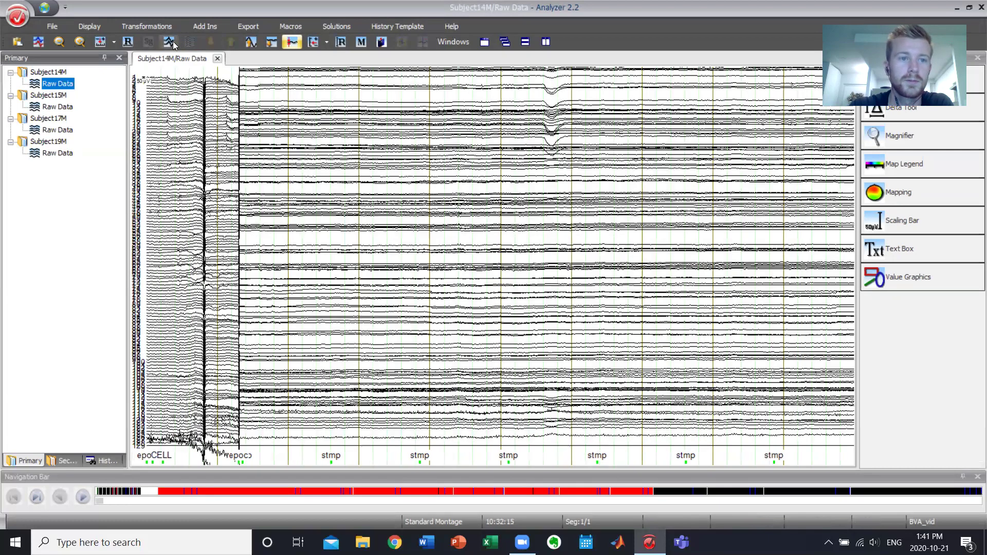
pyautogui.click(171, 43)
pyautogui.click(186, 46)
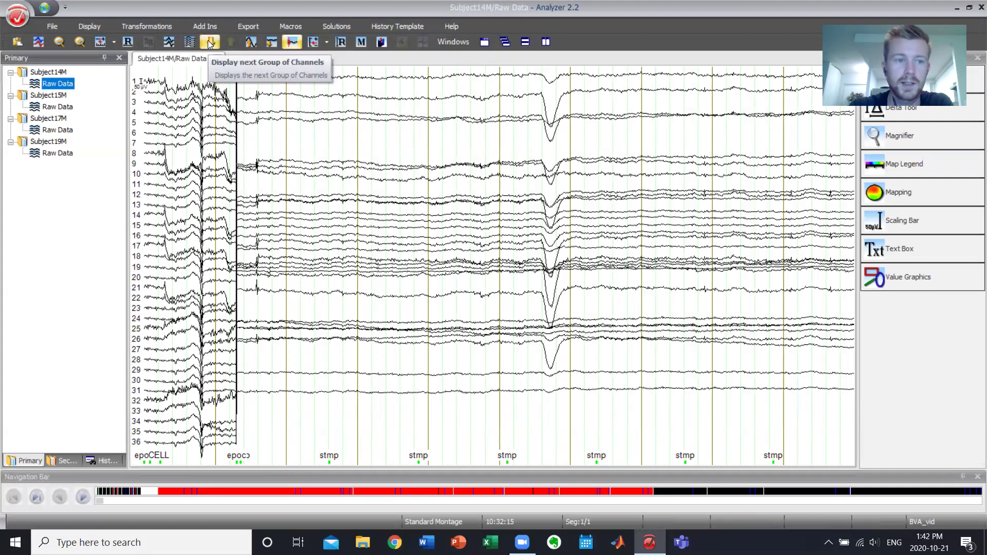
# Page through Subject14M's channel groups up to the last group, channels 109 to 129.
pyautogui.click(210, 43)
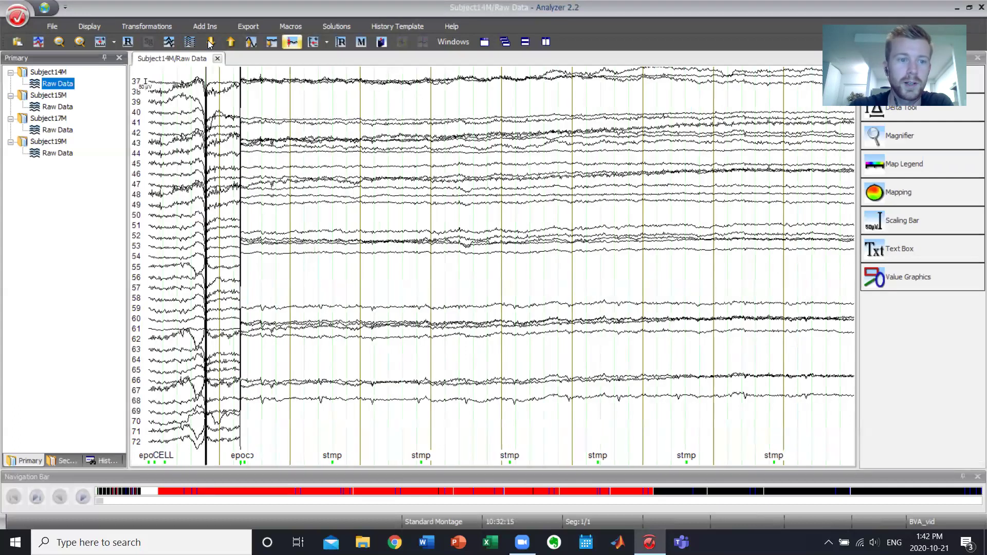
pyautogui.click(209, 43)
pyautogui.click(210, 43)
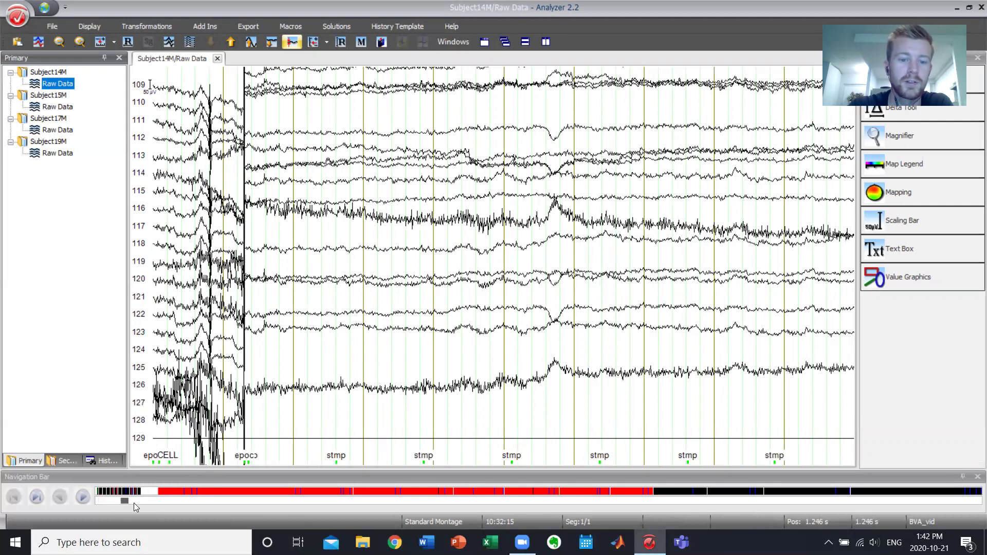
# Scan the Subject14M recording at several time points along its full length, from start to end and back to the start.
pyautogui.click(308, 503)
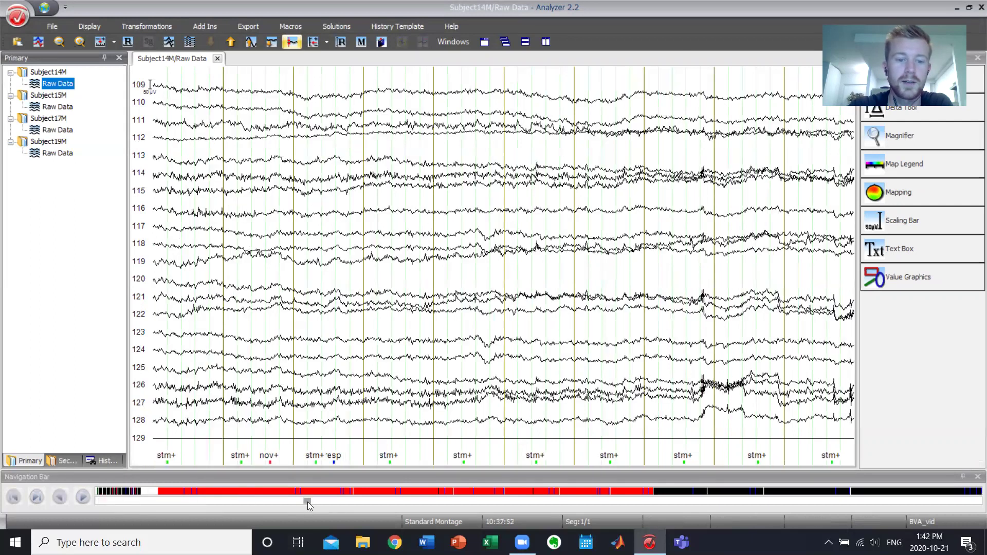
pyautogui.click(385, 501)
pyautogui.click(503, 499)
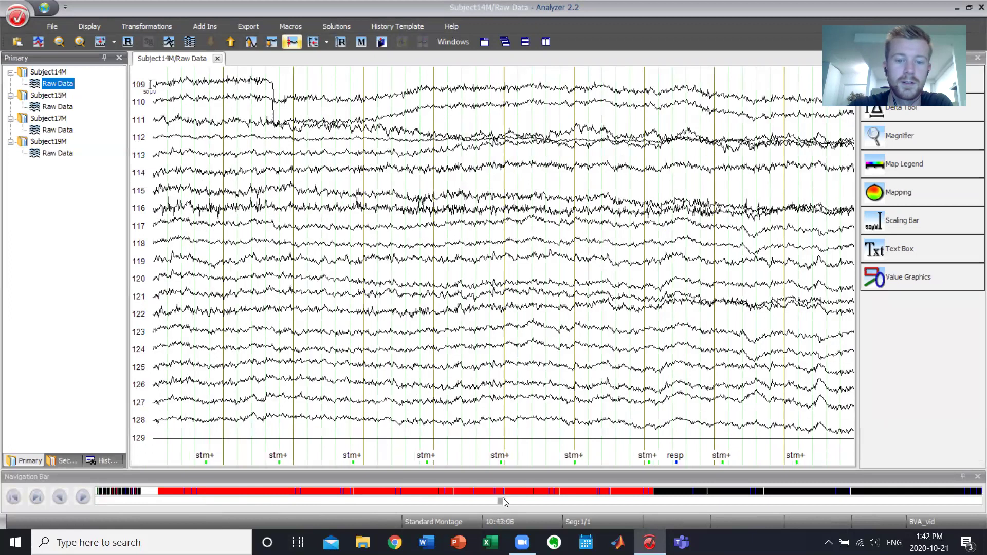
pyautogui.moveTo(276, 500); pyautogui.dragTo(132, 497)
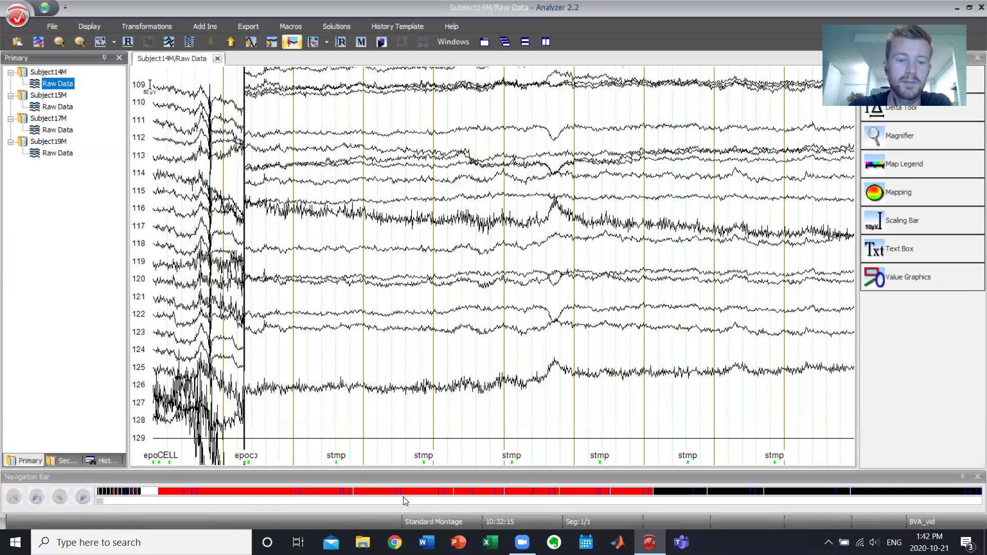
pyautogui.moveTo(99, 502); pyautogui.dragTo(732, 501)
pyautogui.moveTo(969, 501); pyautogui.dragTo(970, 501)
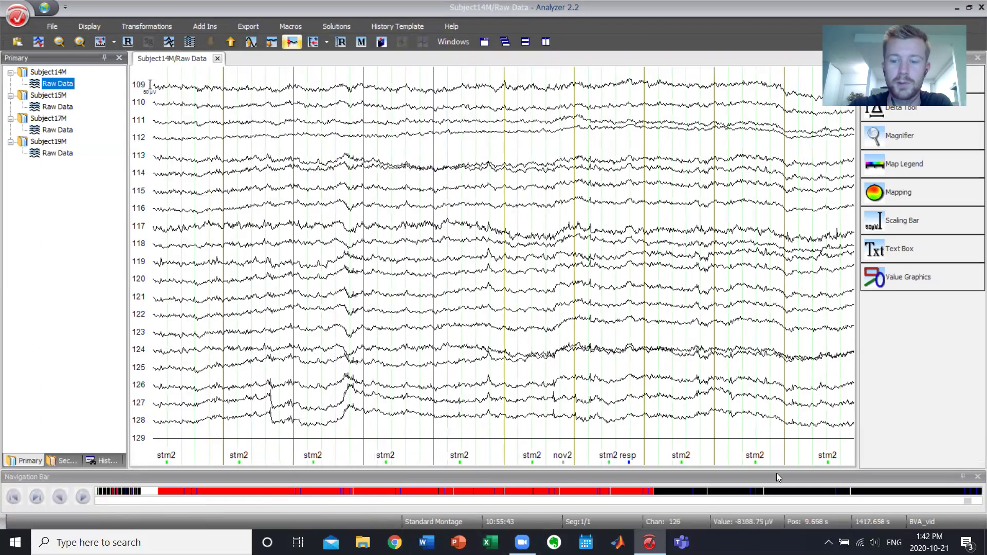
pyautogui.moveTo(970, 501); pyautogui.dragTo(782, 487)
pyautogui.moveTo(667, 472); pyautogui.dragTo(71, 428)
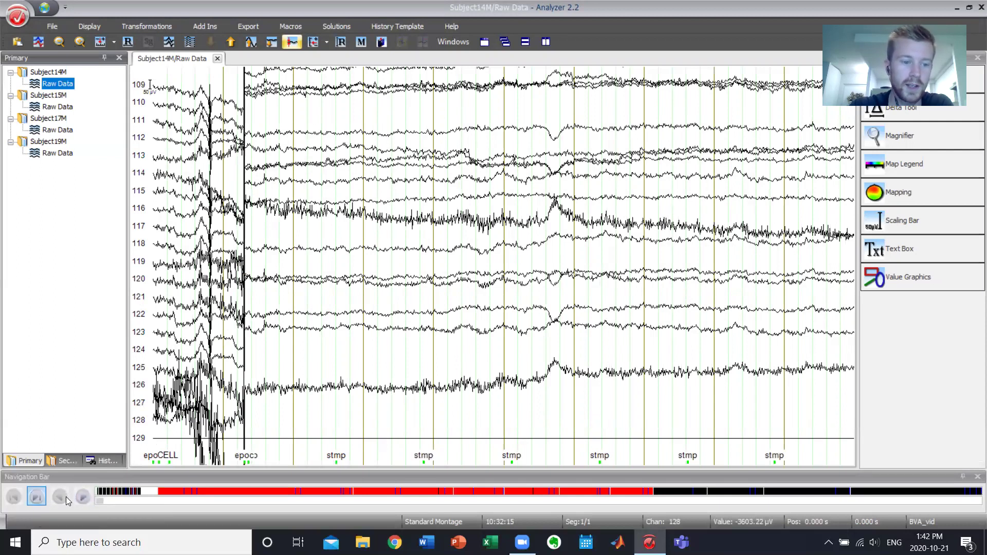
# Advance through the Subject14M recording from its start to examine the signal and stimulus markers up to 10:34:13.
pyautogui.click(82, 497)
pyautogui.click(82, 497)
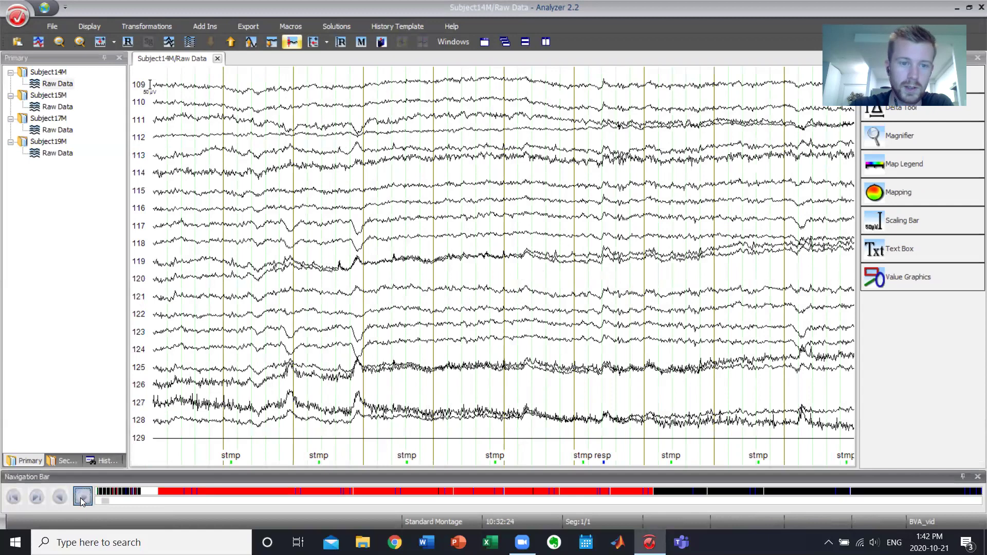
pyautogui.click(82, 497)
pyautogui.click(81, 498)
pyautogui.click(82, 498)
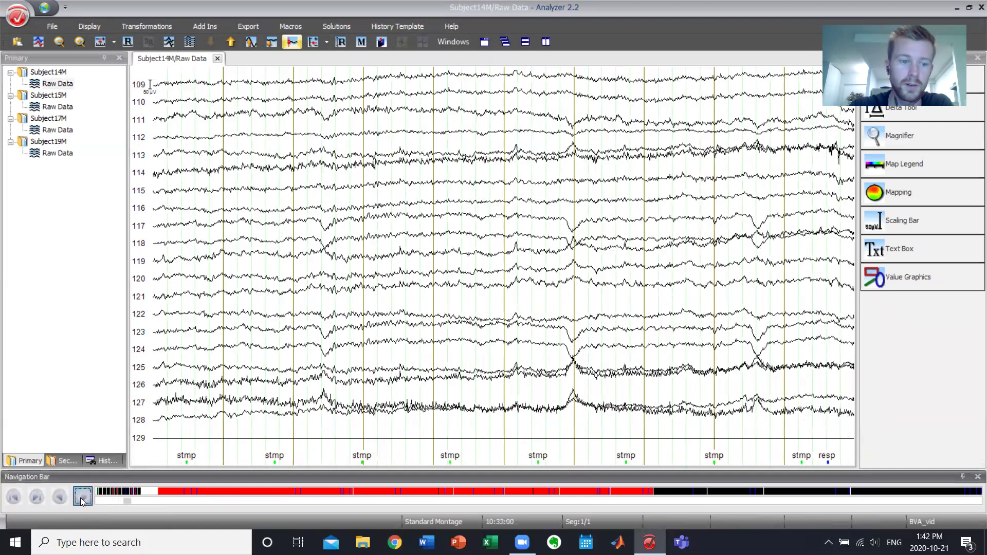
pyautogui.click(82, 498)
pyautogui.click(82, 498)
pyautogui.click(82, 498)
pyautogui.click(82, 497)
pyautogui.click(82, 497)
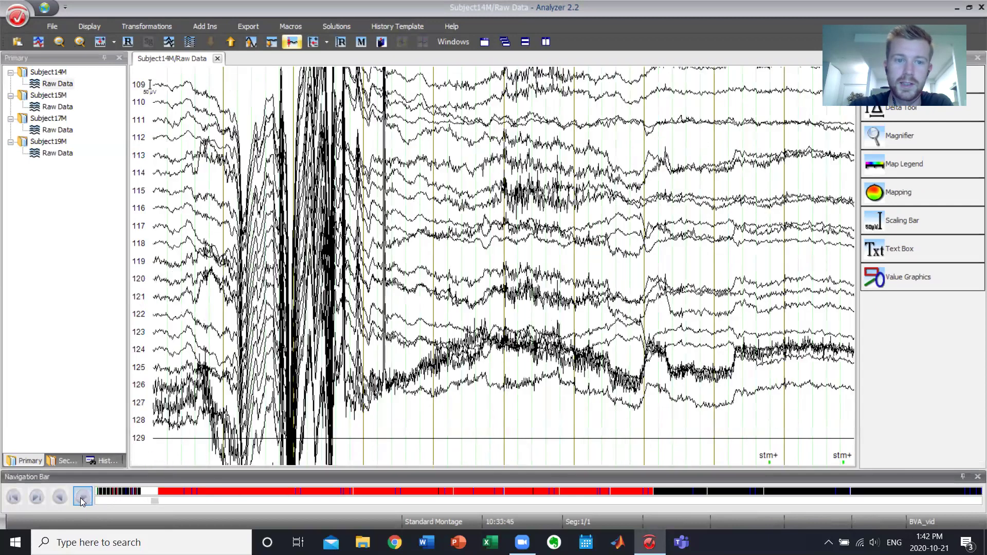
pyautogui.click(35, 497)
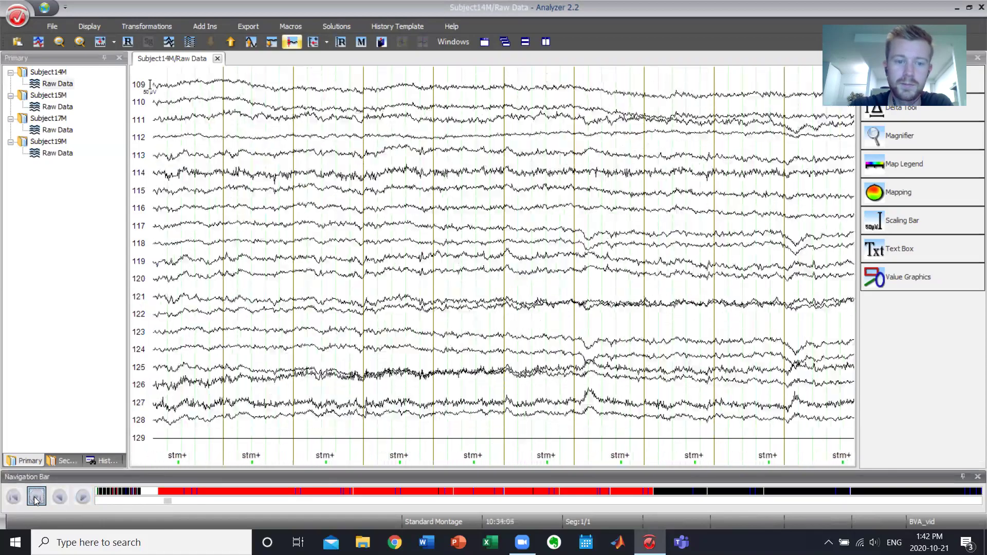
pyautogui.click(34, 497)
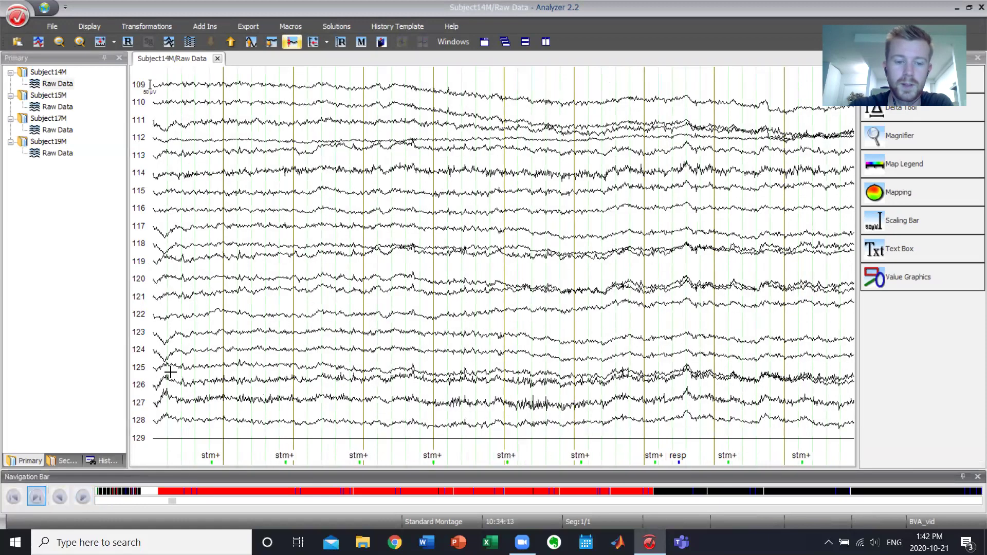
# Show the view options for a signal position just before the first stm+ marker and dismiss them.
pyautogui.rightClick(208, 460)
pyautogui.click(193, 432)
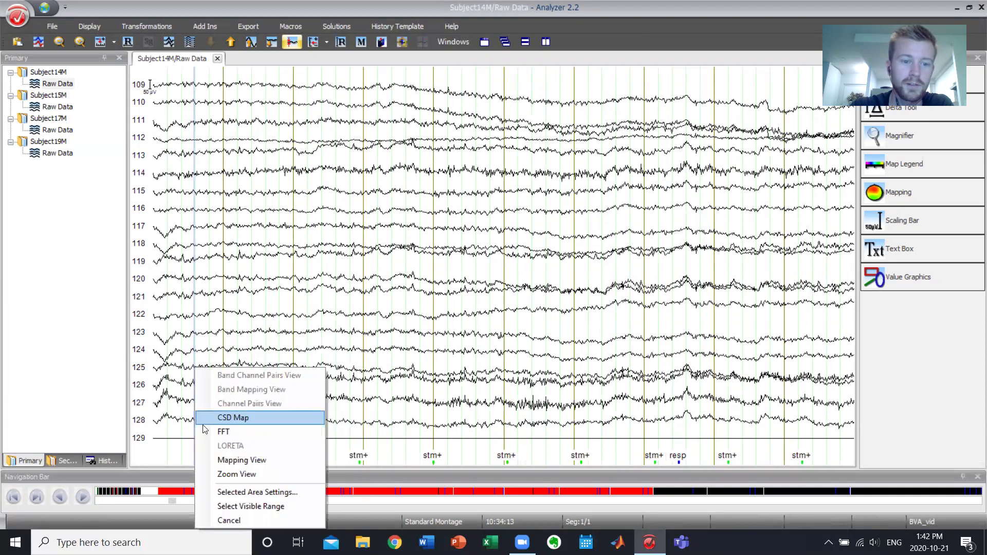
pyautogui.click(171, 445)
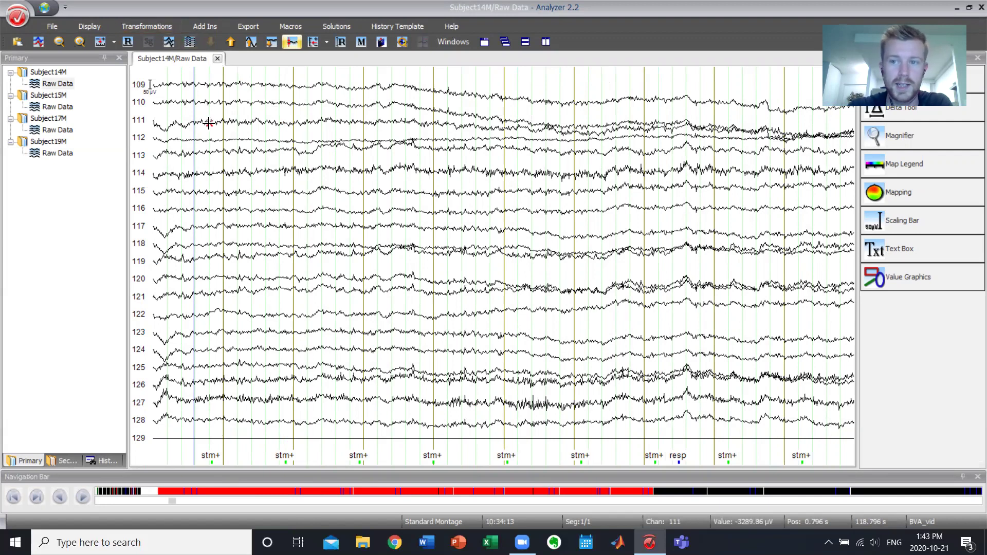
# Review the available transformations, including Raw Data Inspection, and select the Raw Data node of Subject14M.
pyautogui.click(162, 30)
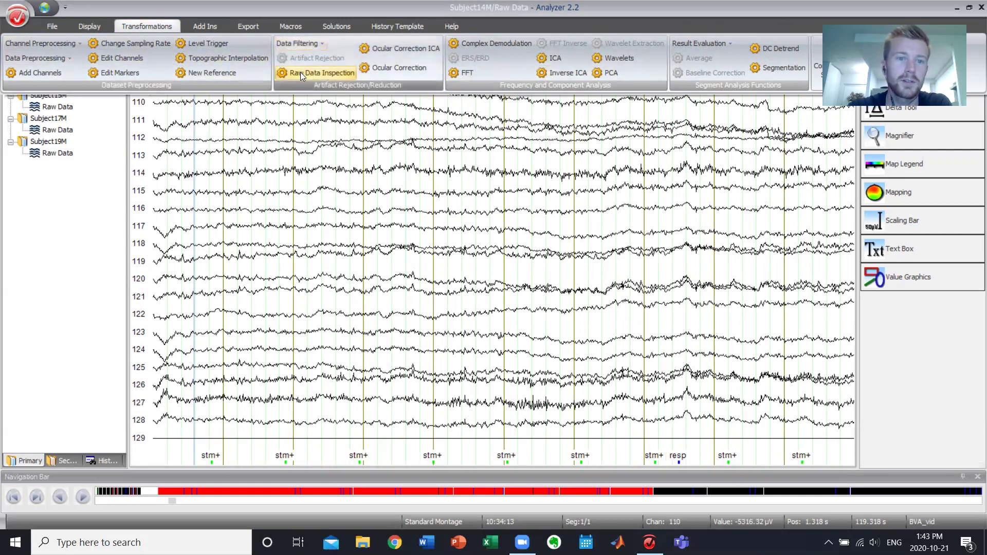
pyautogui.click(51, 105)
pyautogui.click(51, 84)
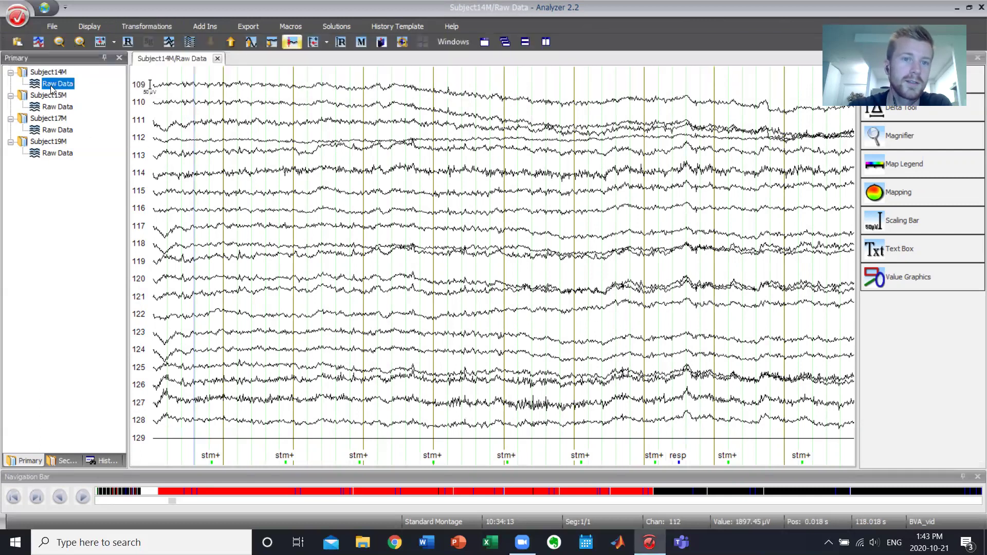
# Create a new history template with an empty Root node and close it unsaved.
pyautogui.click(403, 26)
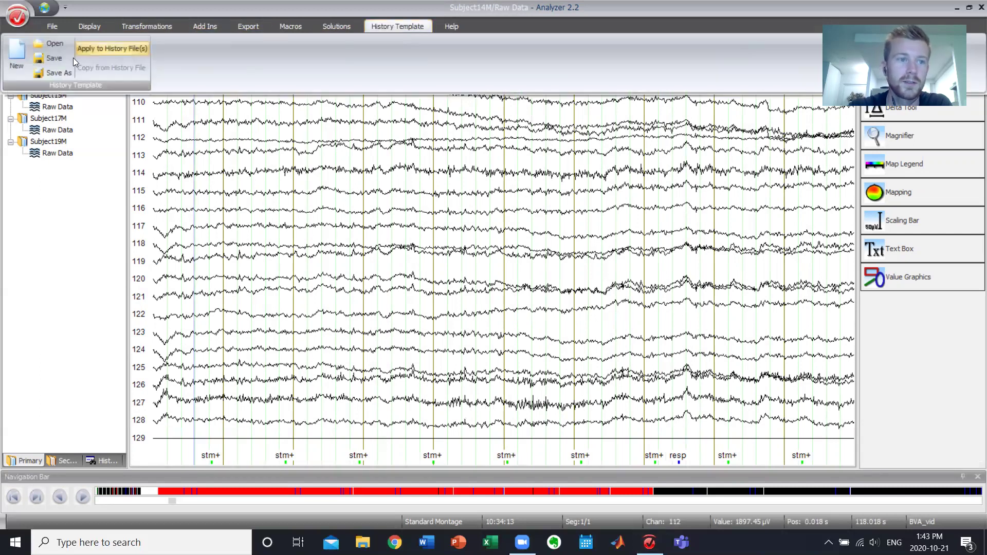
pyautogui.click(18, 52)
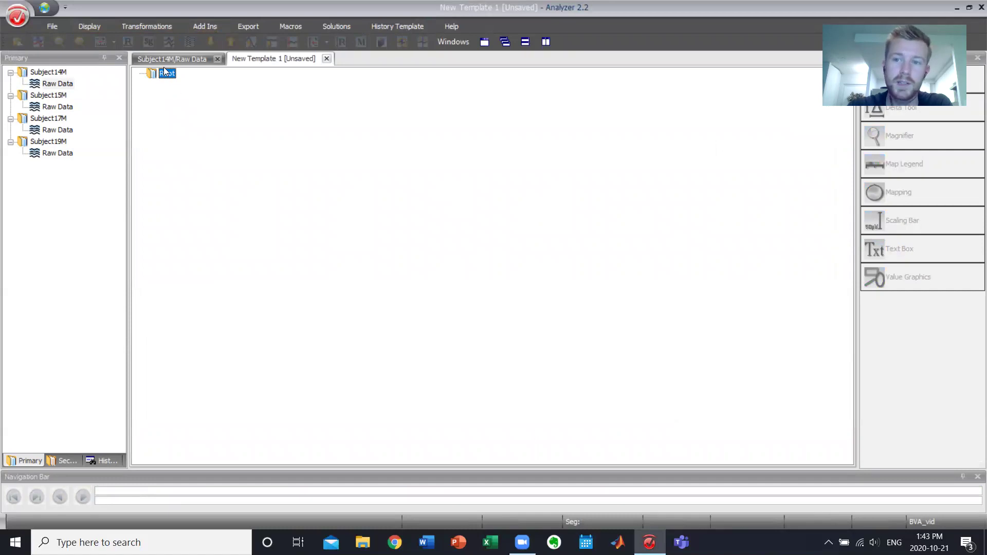
pyautogui.moveTo(170, 70); pyautogui.dragTo(203, 114)
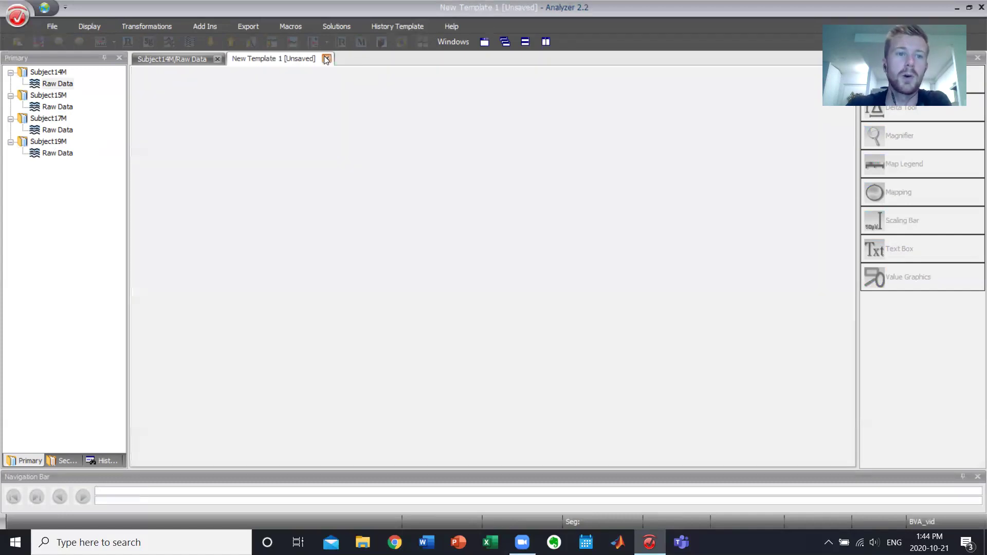
pyautogui.click(326, 58)
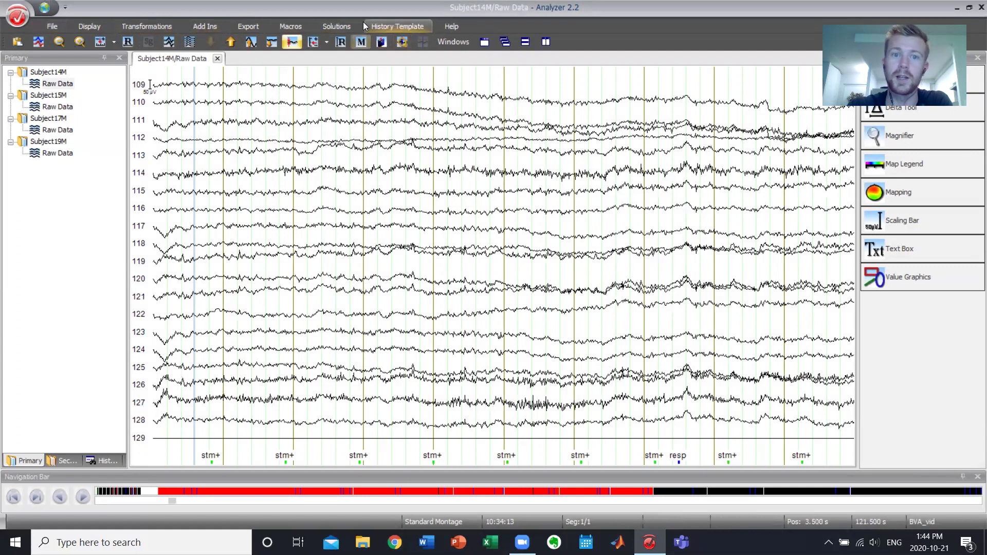
# Change the interface skin to a light blue one.
pyautogui.click(93, 28)
pyautogui.click(143, 28)
pyautogui.click(105, 27)
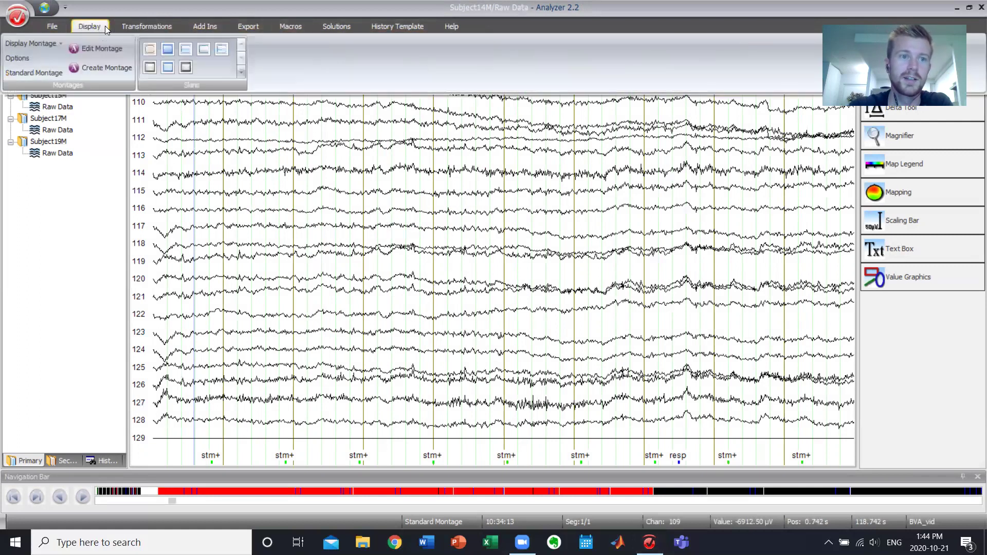
pyautogui.click(170, 71)
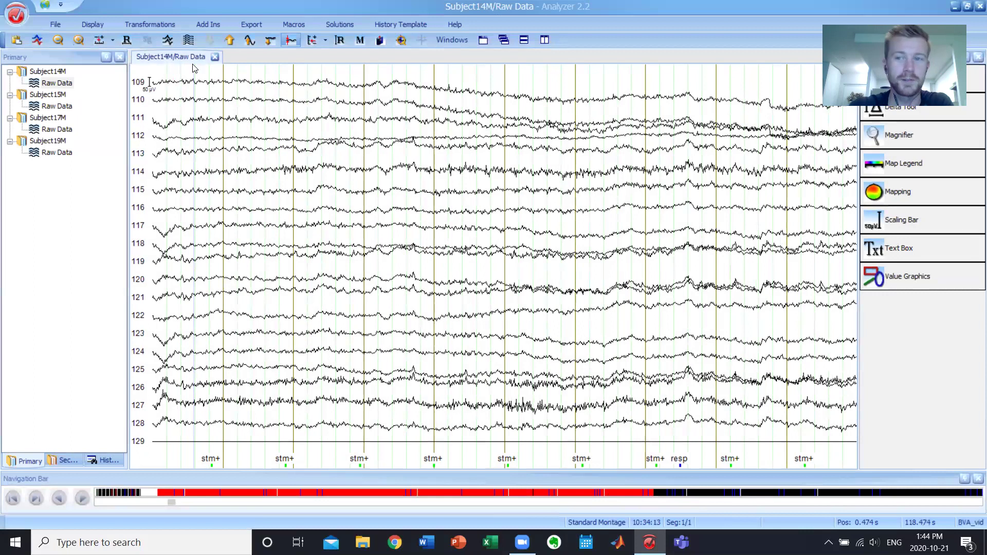